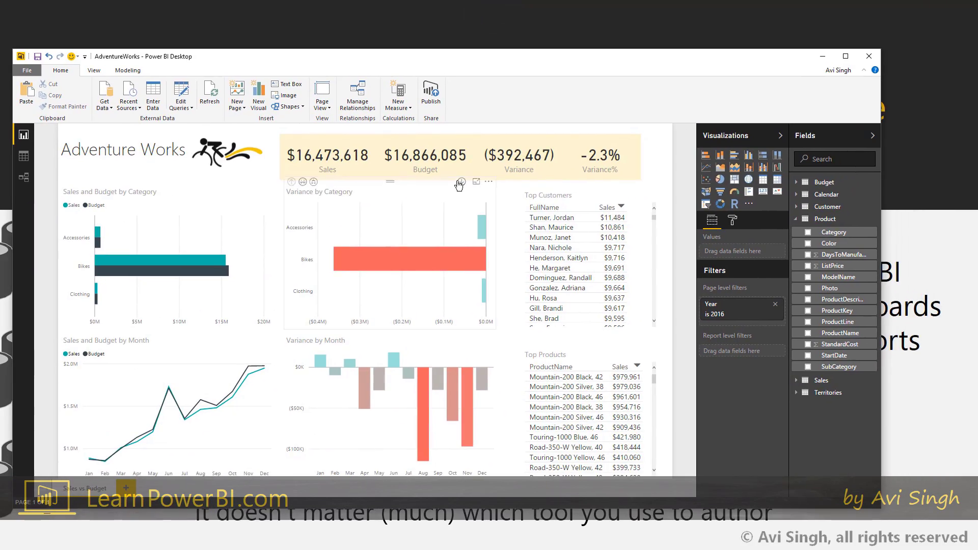
Step: Maximize the Power BI Desktop window so the AdventureWorks Sales vs Budget page fills the screen
{"action": "left_click", "coordinate": [845, 56]}
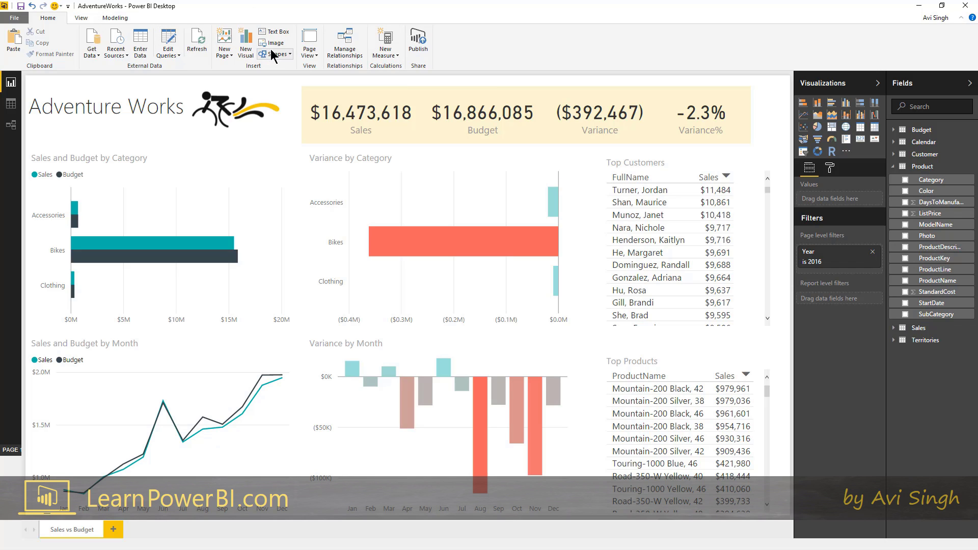
Step: Publish the AdventureWorks report to the Class workspace, replacing the existing AdventureWorks dataset
{"action": "left_click", "coordinate": [421, 45]}
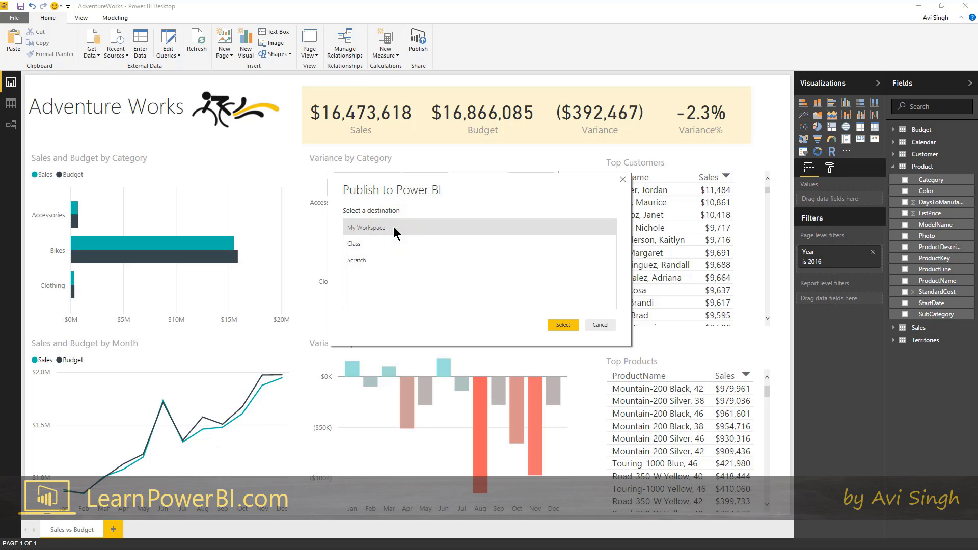
{"action": "left_click", "coordinate": [367, 247]}
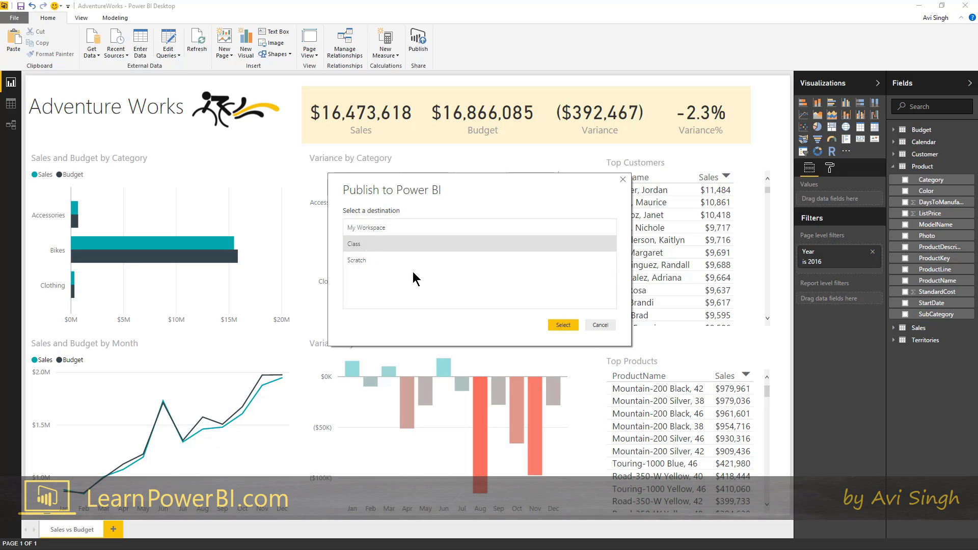
{"action": "left_click", "coordinate": [558, 324]}
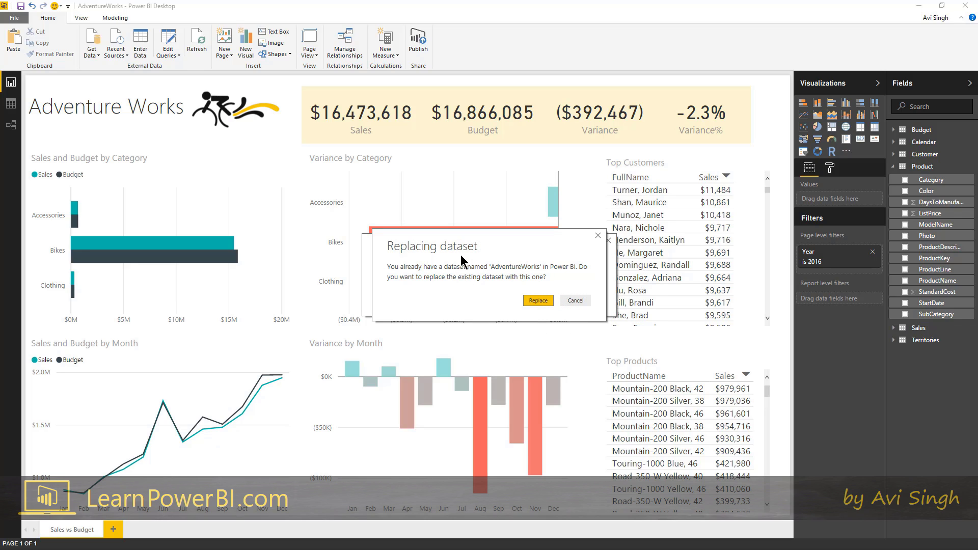
{"action": "left_click", "coordinate": [538, 300]}
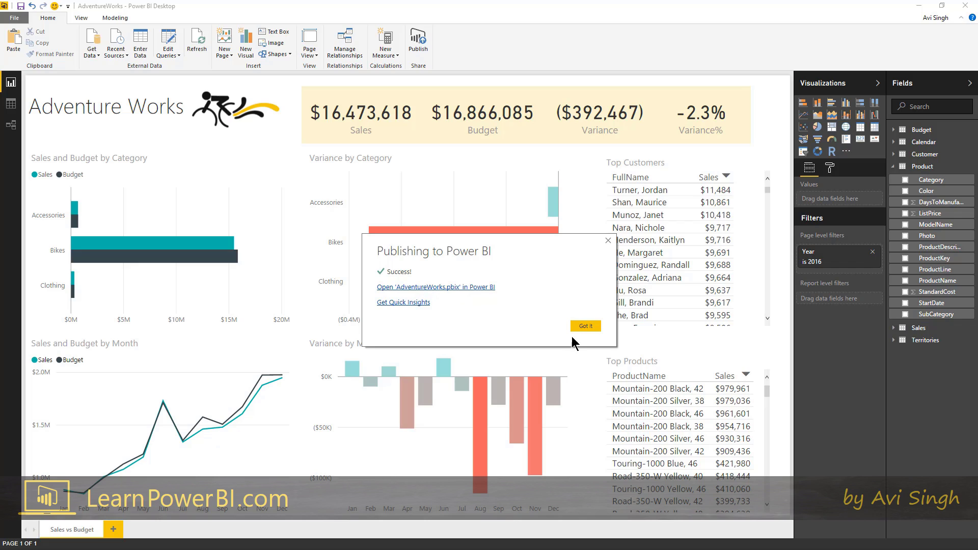
{"action": "left_click", "coordinate": [584, 327]}
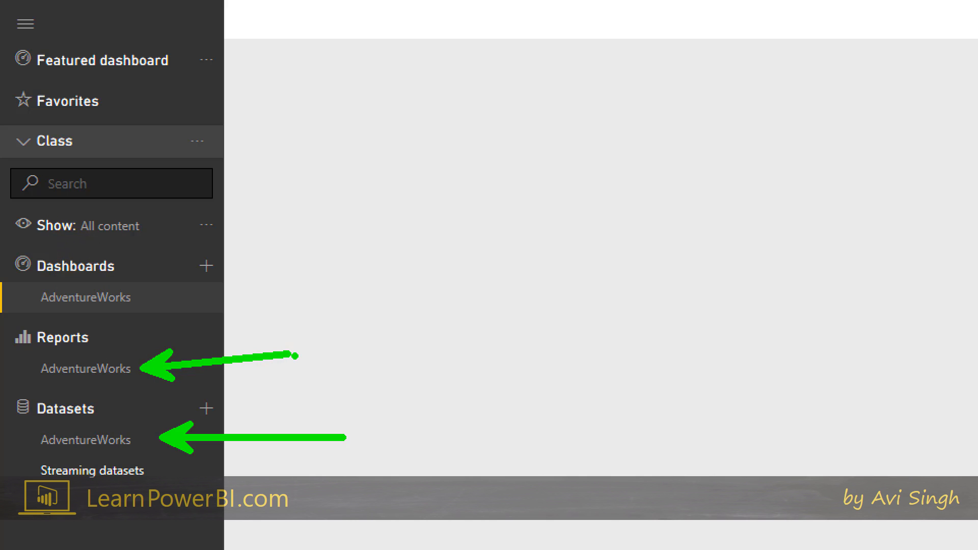
Step: Look at the AdventureWorks dataset and its options menu, then reopen the AdventureWorks report
{"action": "left_click", "coordinate": [49, 247]}
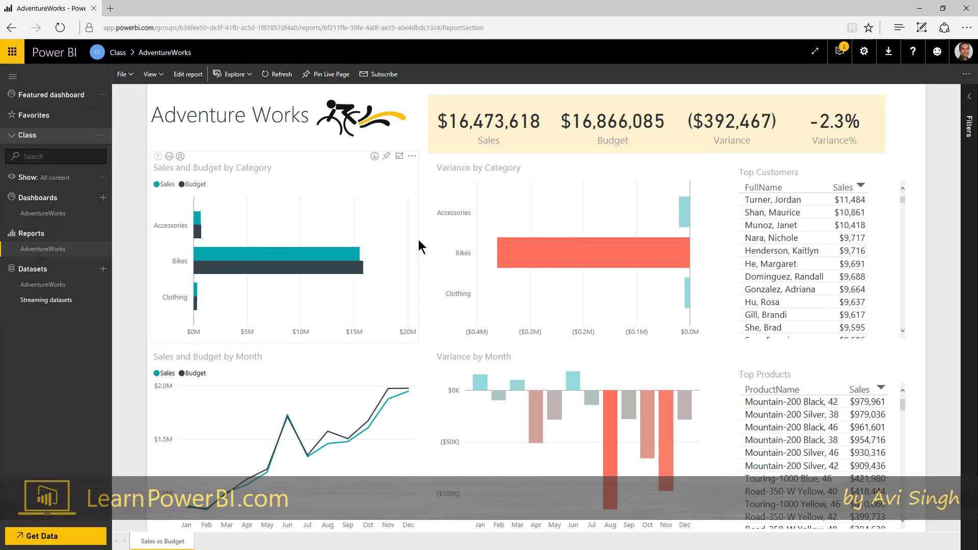
{"action": "mouse_move", "coordinate": [99, 254]}
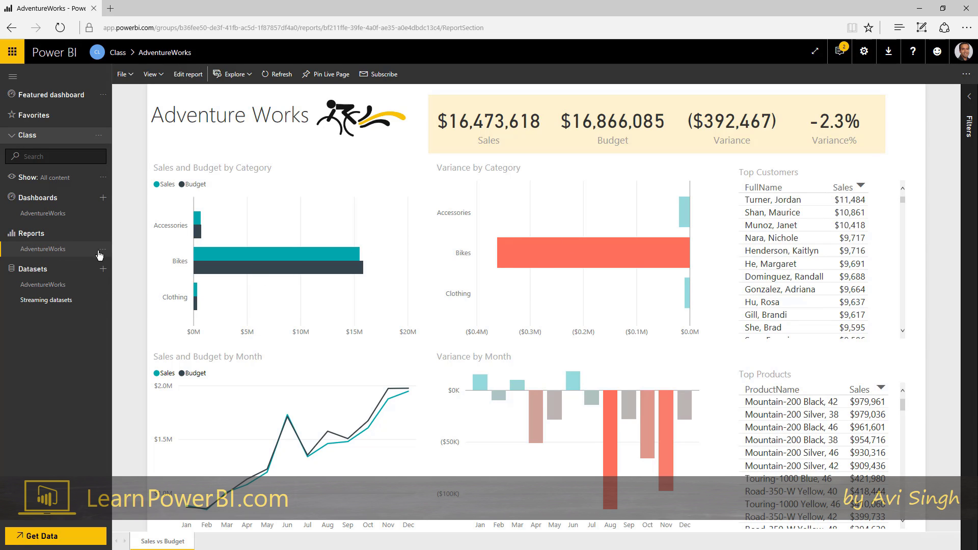
{"action": "left_click", "coordinate": [69, 287]}
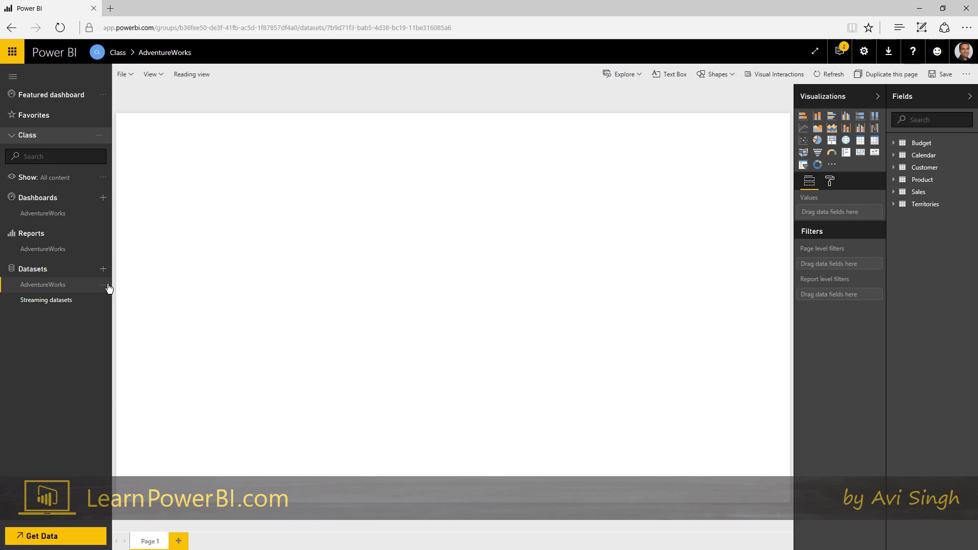
{"action": "left_click", "coordinate": [105, 285]}
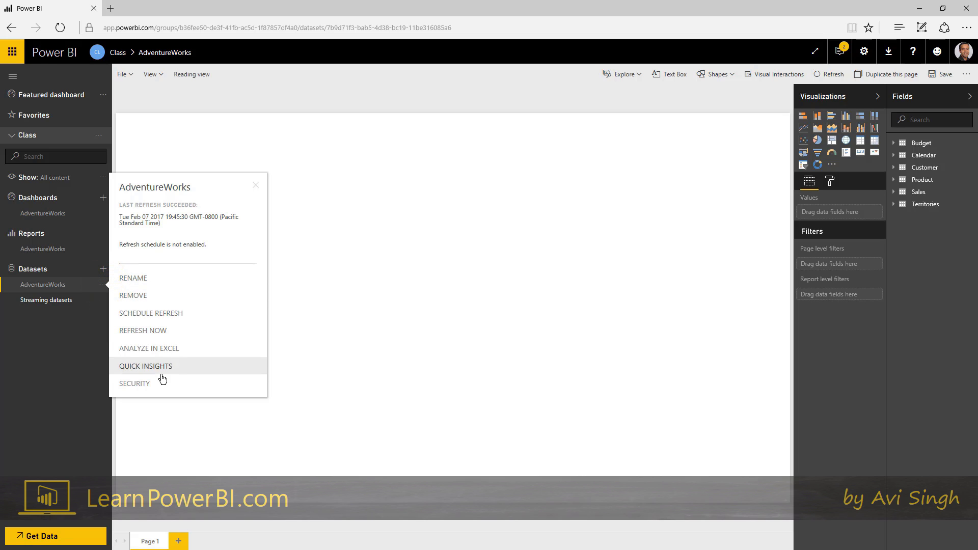
{"action": "left_click", "coordinate": [347, 347]}
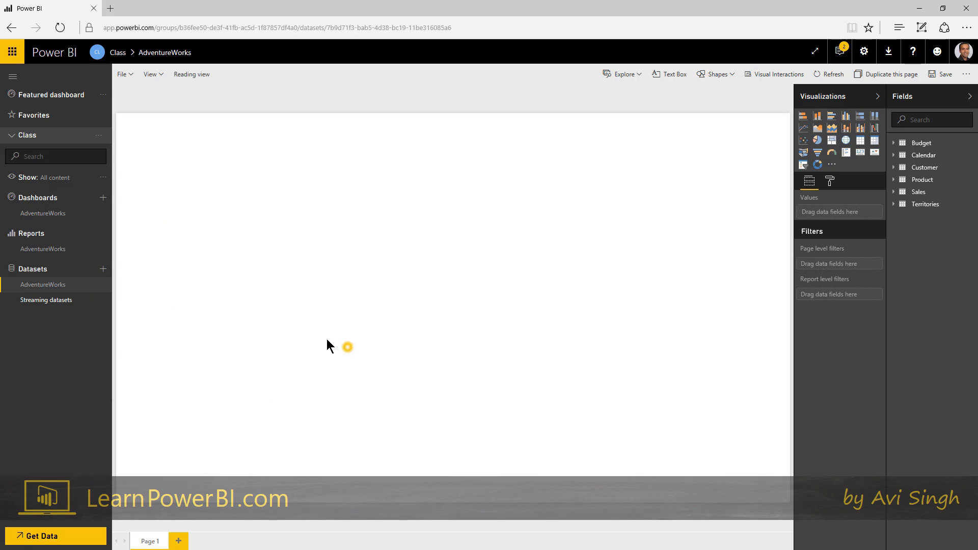
{"action": "left_click", "coordinate": [59, 251]}
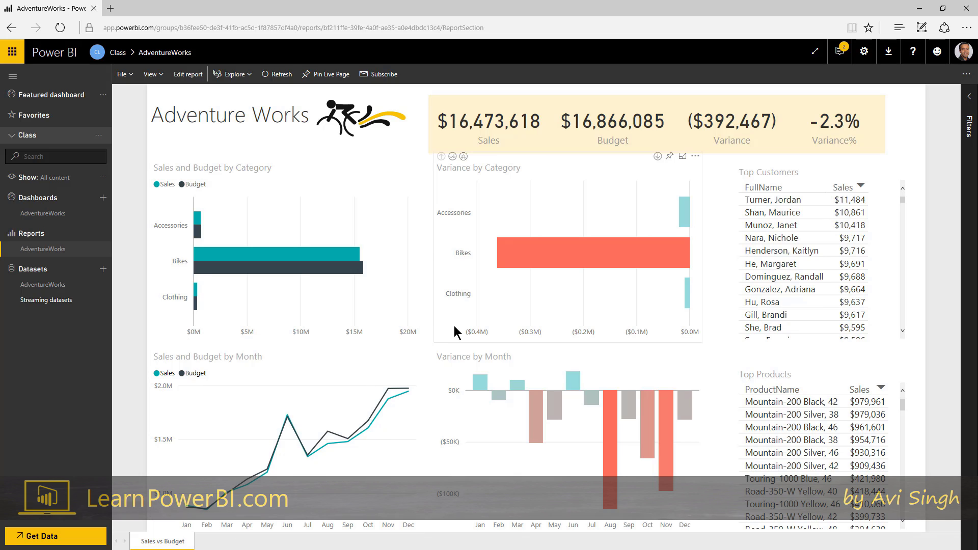
{"action": "left_click", "coordinate": [539, 262]}
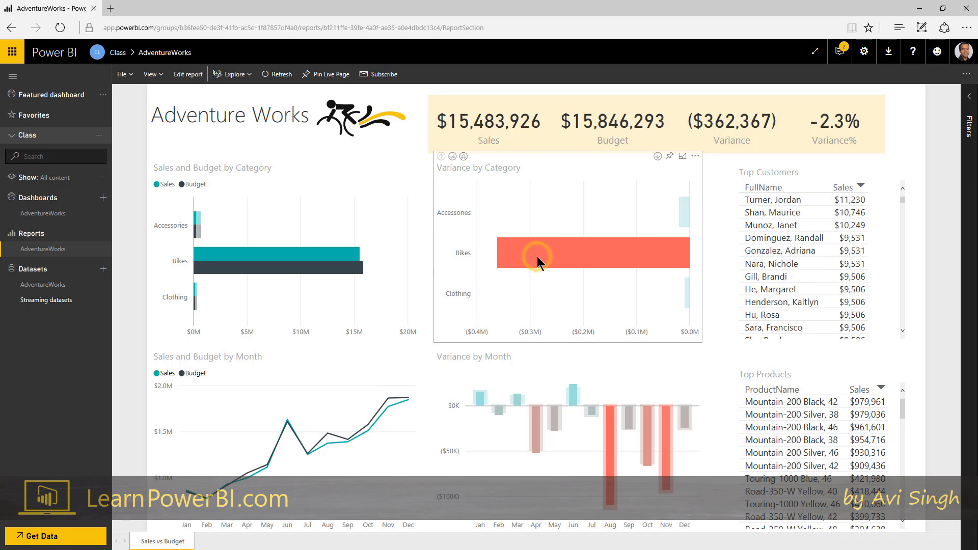
{"action": "left_click", "coordinate": [589, 208]}
{"action": "right_click", "coordinate": [684, 213]}
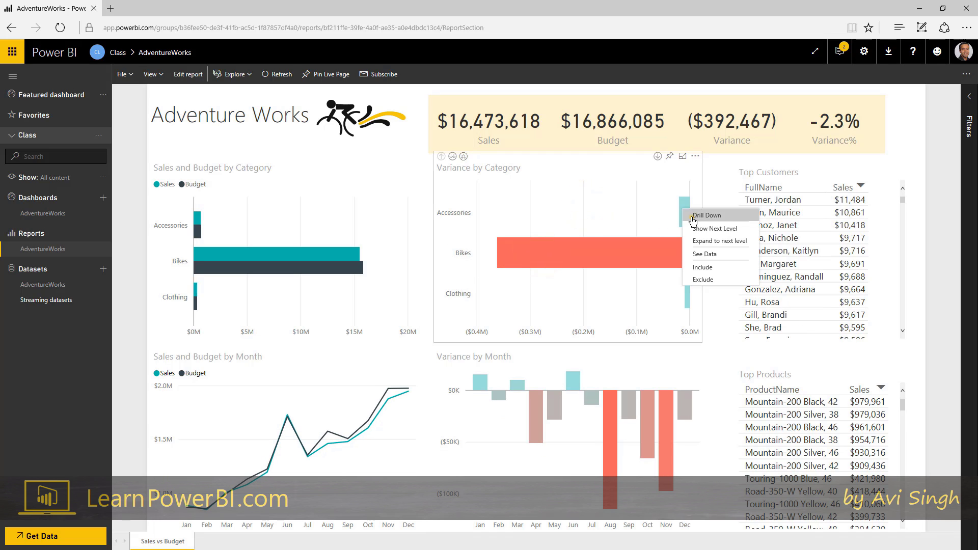
{"action": "left_click", "coordinate": [706, 216]}
{"action": "left_click", "coordinate": [440, 157]}
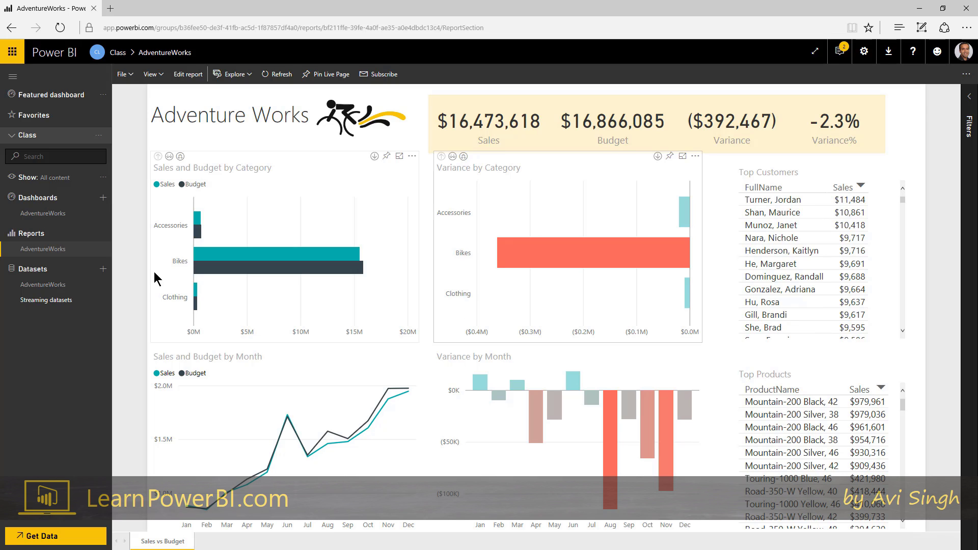
{"action": "left_click", "coordinate": [67, 219]}
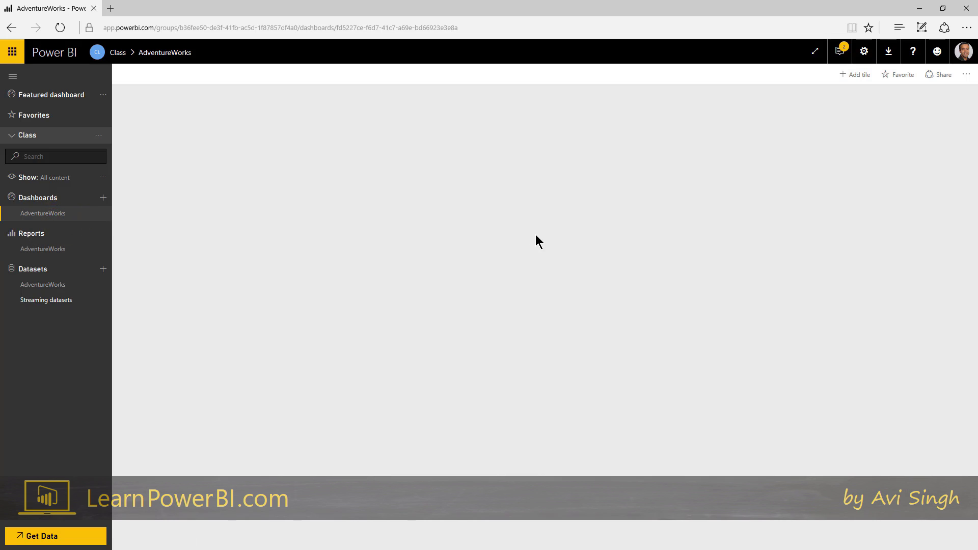
{"action": "left_click", "coordinate": [75, 248]}
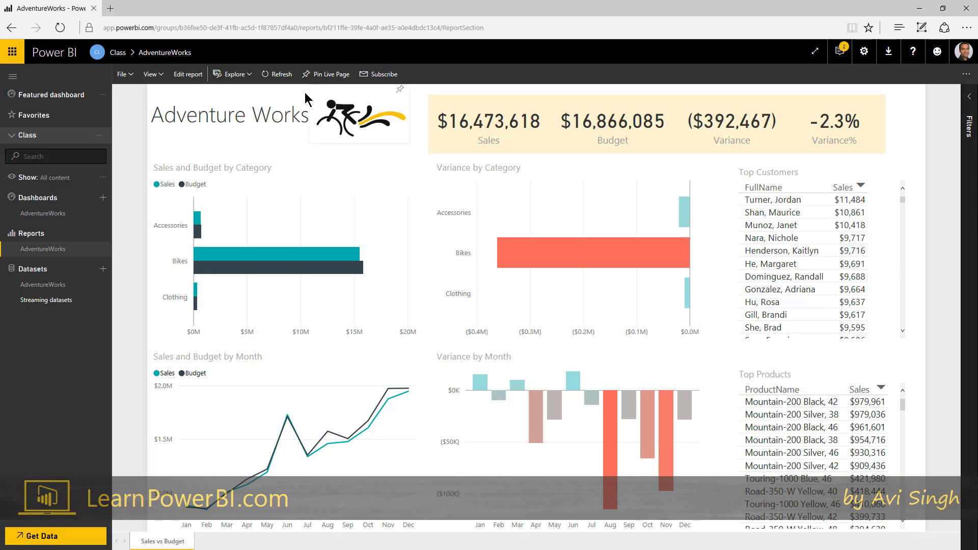
Step: Pin the Adventure Works title text box to the AdventureWorks dashboard and check it there
{"action": "left_click", "coordinate": [286, 93]}
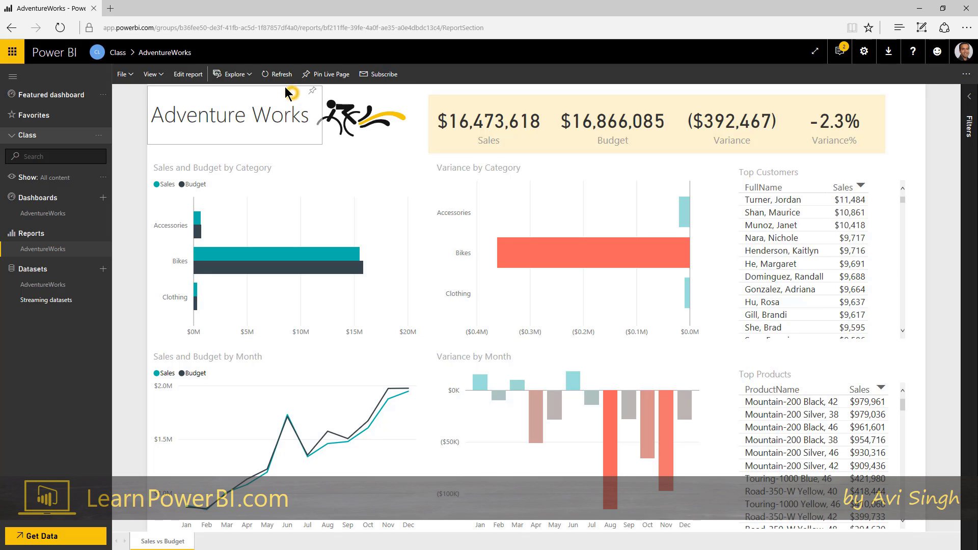
{"action": "left_click", "coordinate": [313, 92]}
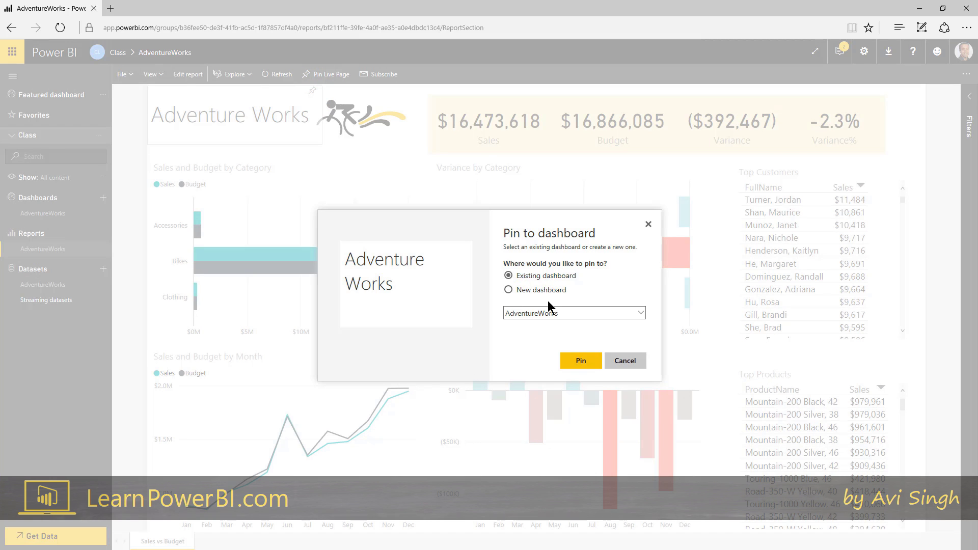
{"action": "left_click", "coordinate": [579, 362]}
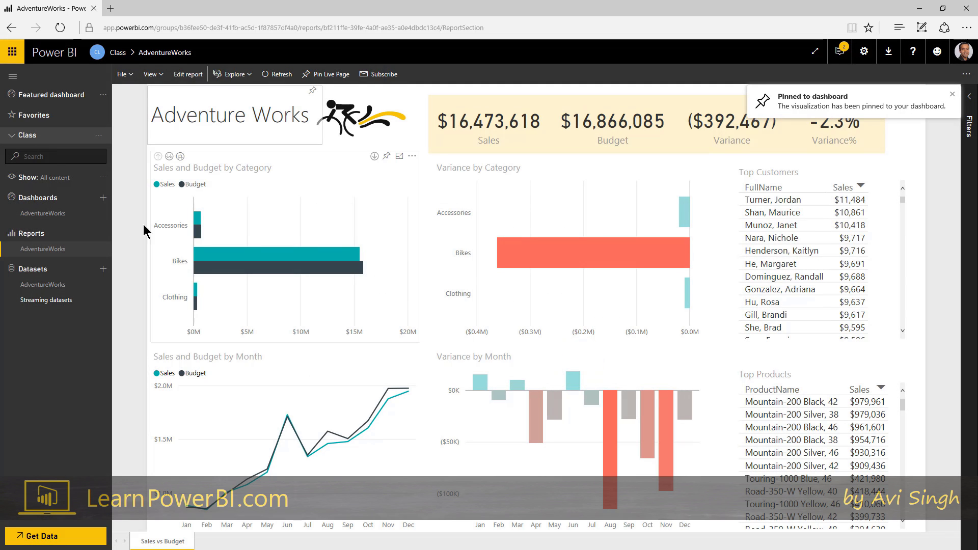
{"action": "left_click", "coordinate": [69, 217]}
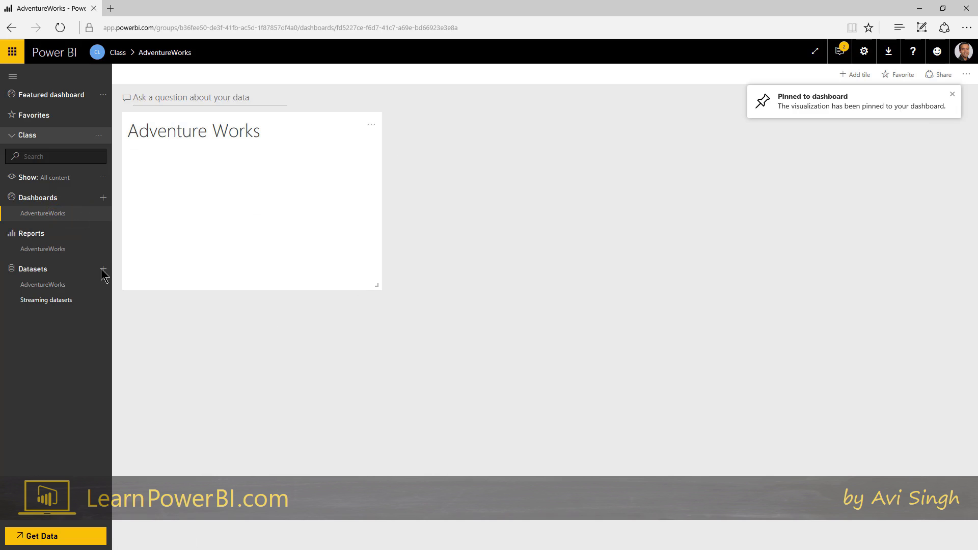
{"action": "left_click", "coordinate": [56, 249]}
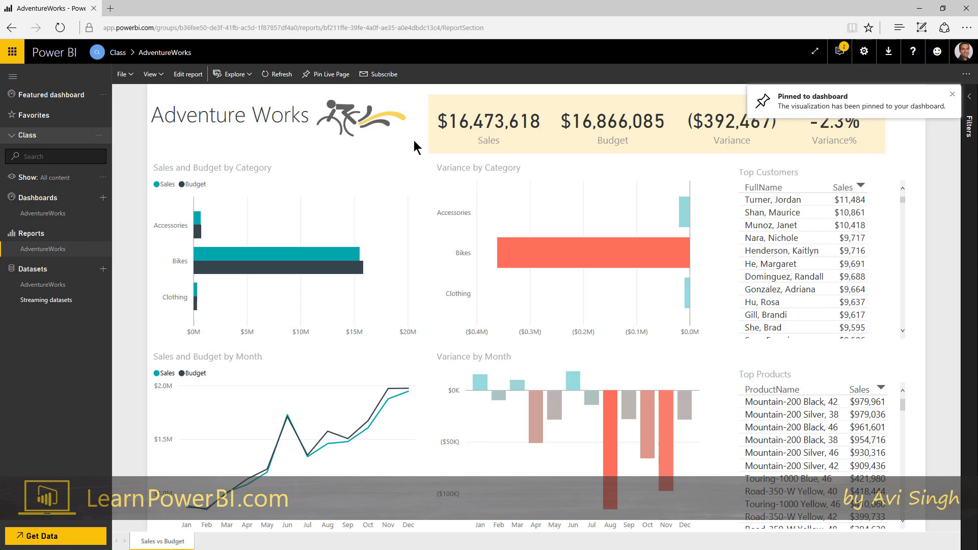
Step: Pin the bike logo, Sales card and Variance card to the AdventureWorks dashboard
{"action": "left_click", "coordinate": [399, 95]}
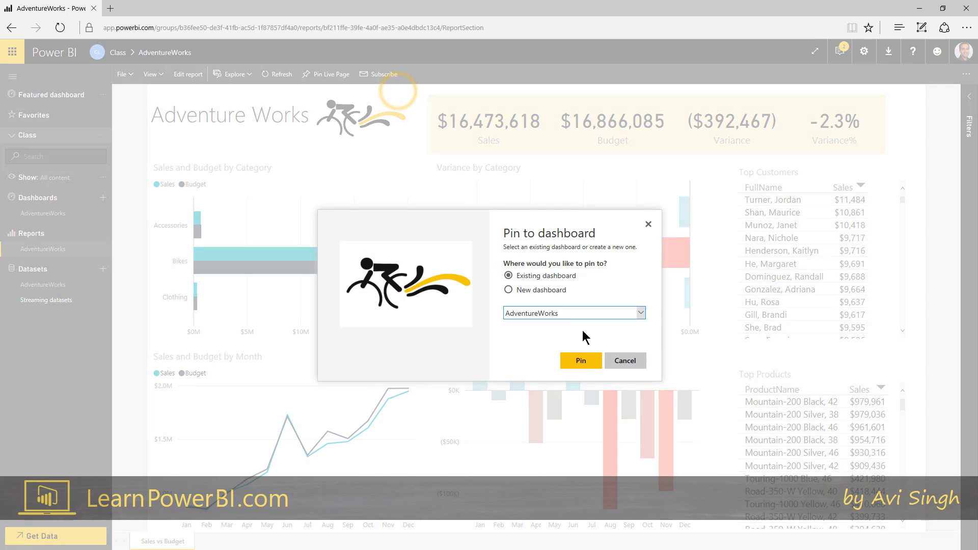
{"action": "left_click", "coordinate": [583, 356]}
{"action": "left_click", "coordinate": [512, 90]}
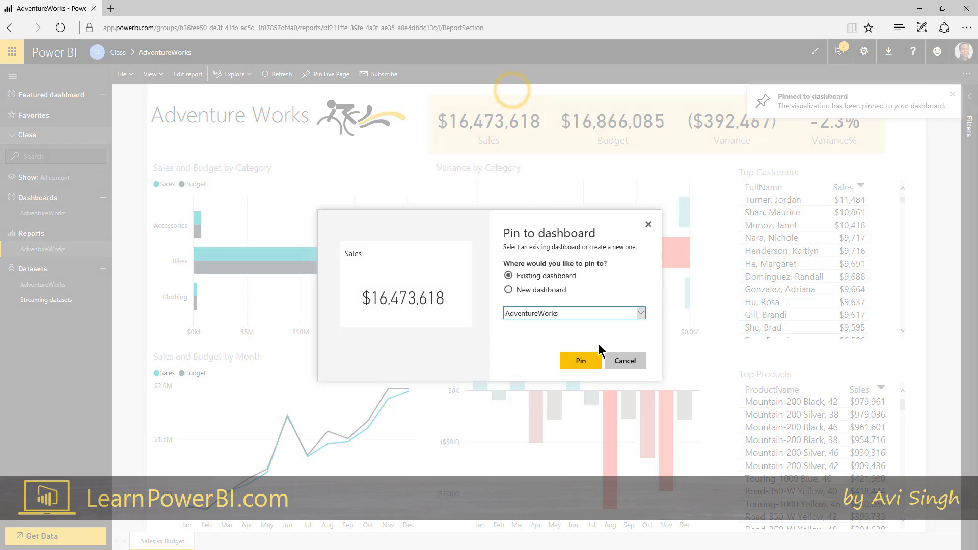
{"action": "left_click", "coordinate": [591, 360]}
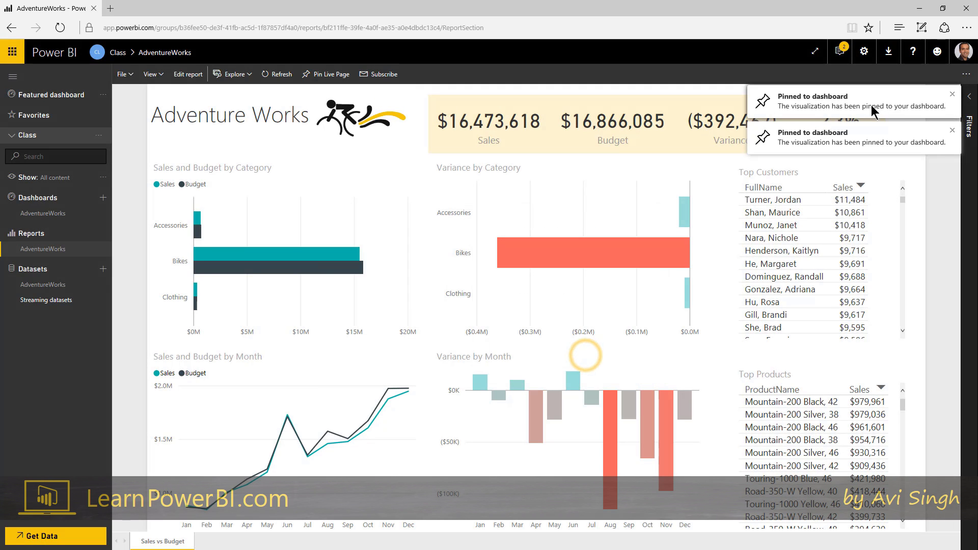
{"action": "left_click", "coordinate": [952, 93]}
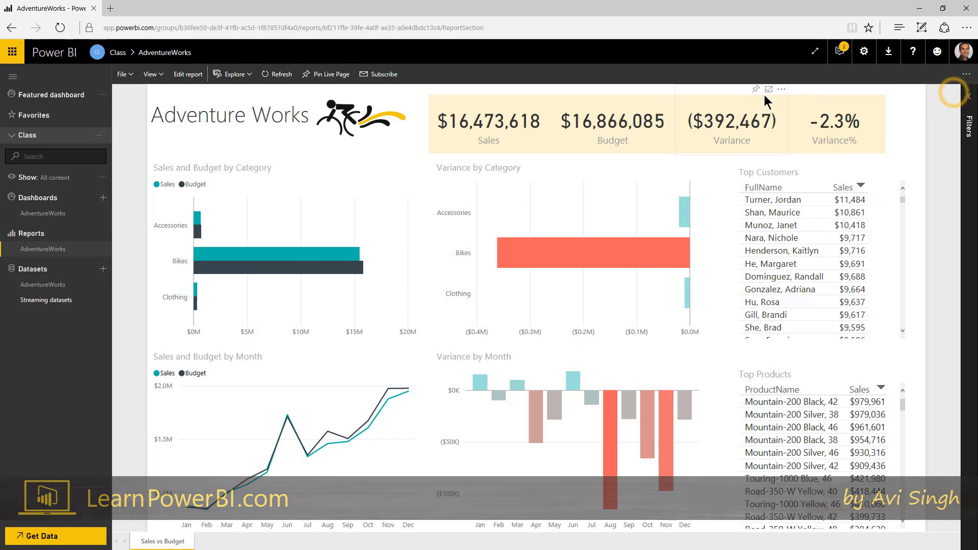
{"action": "left_click", "coordinate": [757, 90]}
{"action": "left_click", "coordinate": [566, 363]}
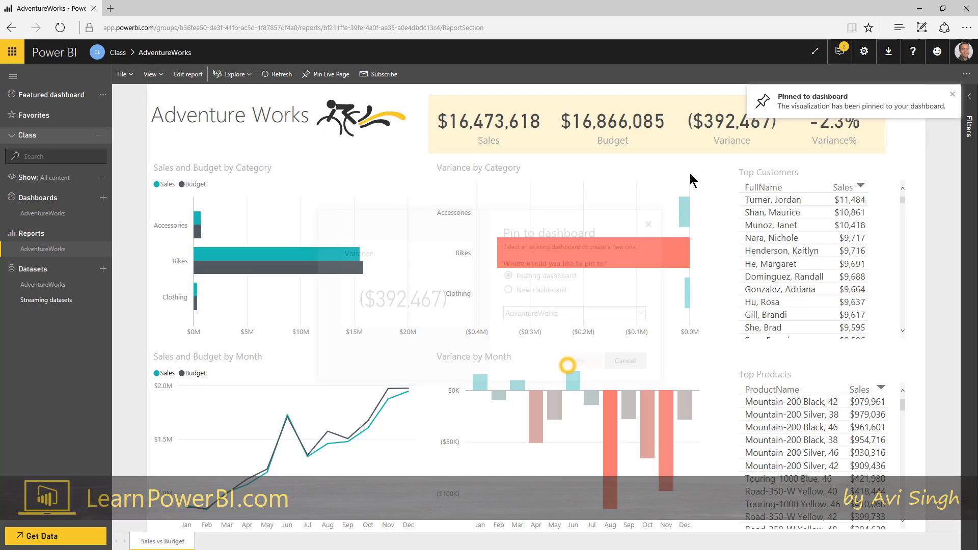
{"action": "left_click", "coordinate": [953, 97]}
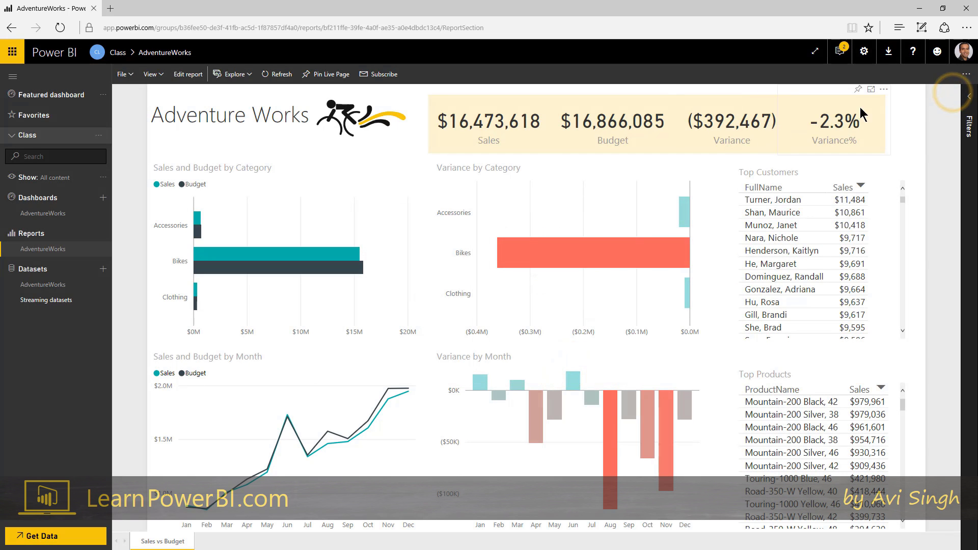
Step: Pin the Variance% card and Variance by Category and Variance by Month charts to the dashboard
{"action": "left_click", "coordinate": [855, 88]}
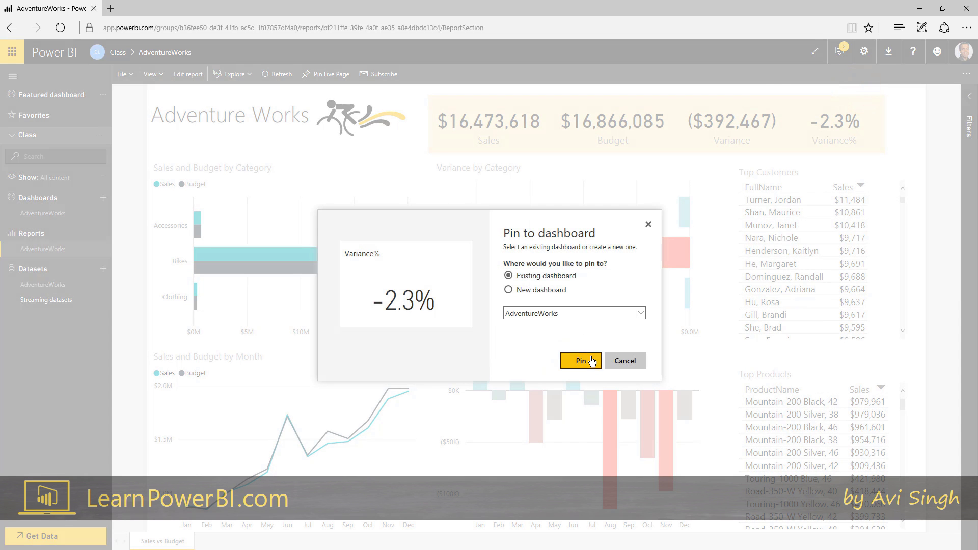
{"action": "left_click", "coordinate": [584, 360]}
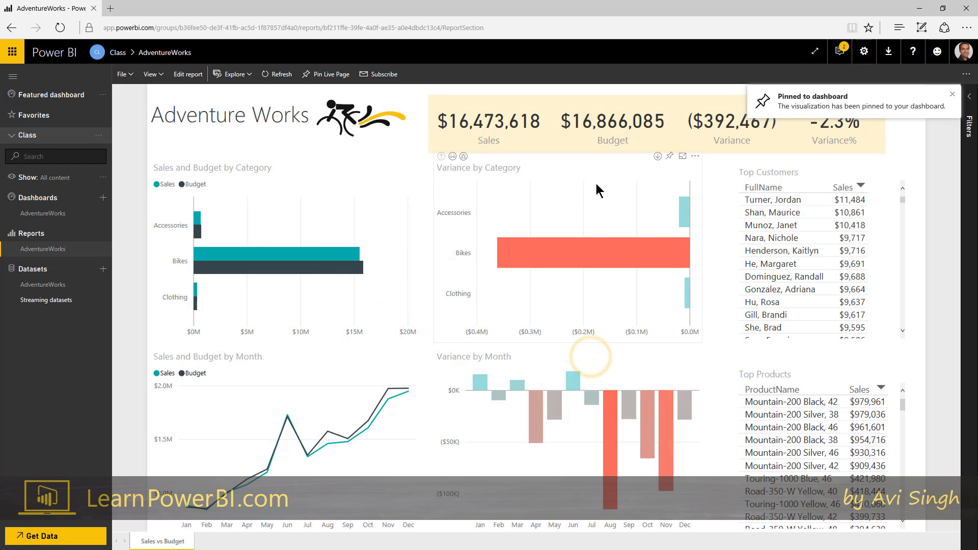
{"action": "left_click", "coordinate": [669, 156]}
{"action": "left_click", "coordinate": [580, 359]}
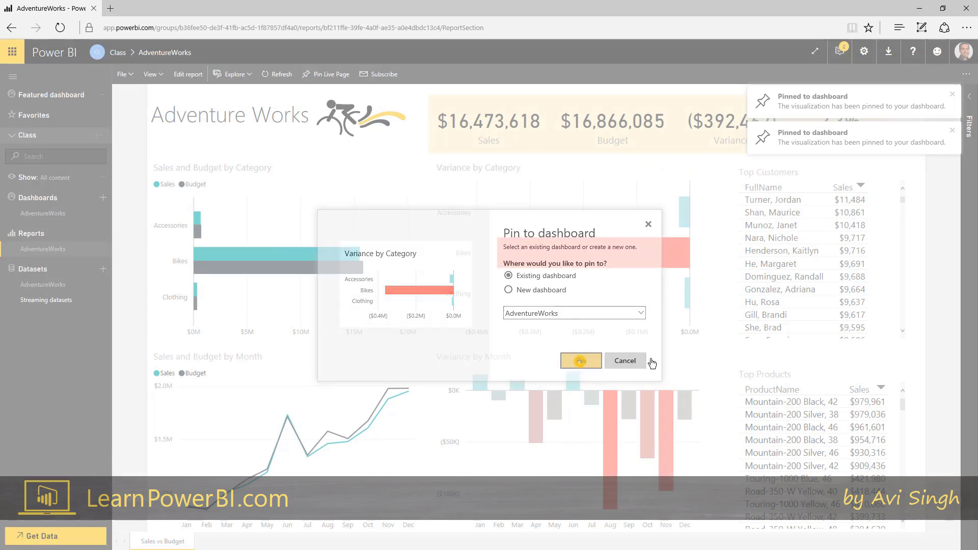
{"action": "left_click", "coordinate": [671, 346]}
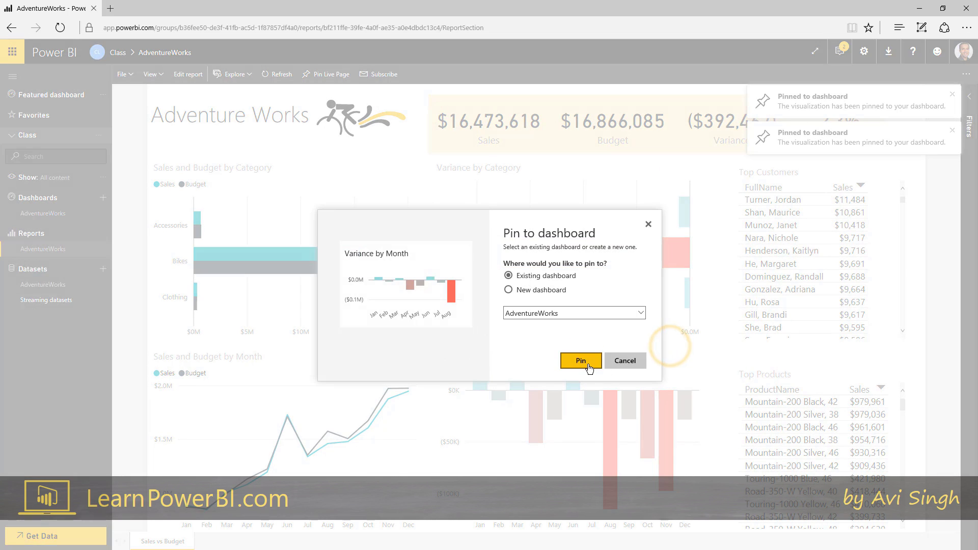
{"action": "left_click", "coordinate": [581, 360]}
{"action": "left_click", "coordinate": [952, 167]}
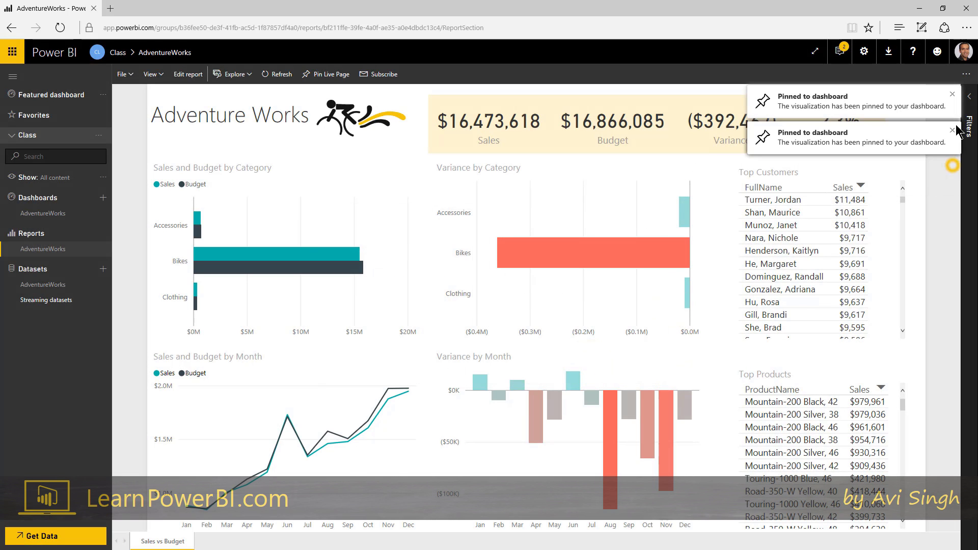
{"action": "left_click", "coordinate": [952, 164]}
{"action": "left_click", "coordinate": [952, 97]}
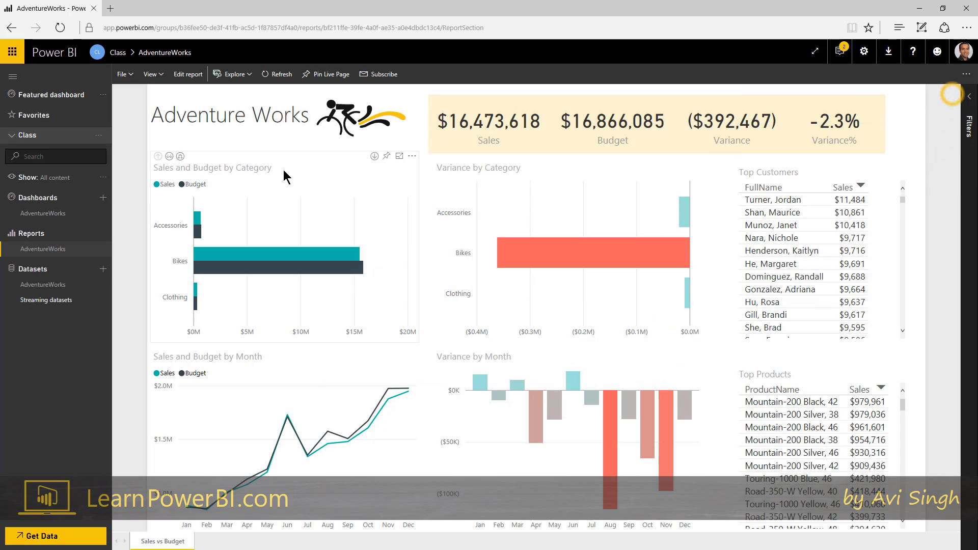
Step: On the AdventureWorks dashboard, shrink the title tile to half height and the logo tile to a small square
{"action": "left_click", "coordinate": [45, 214]}
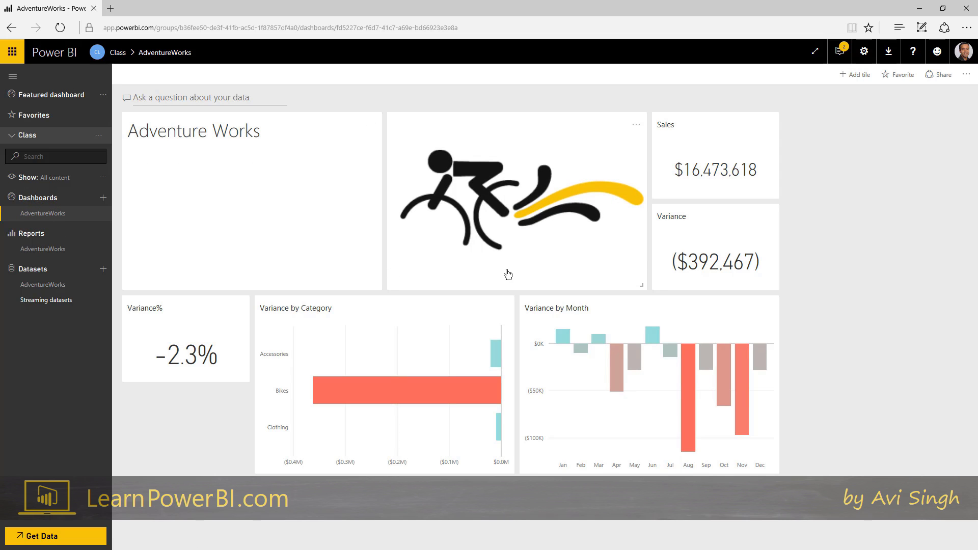
{"action": "left_click", "coordinate": [376, 285]}
{"action": "left_click_drag", "start_coordinate": [346, 238], "coordinate": [324, 161]}
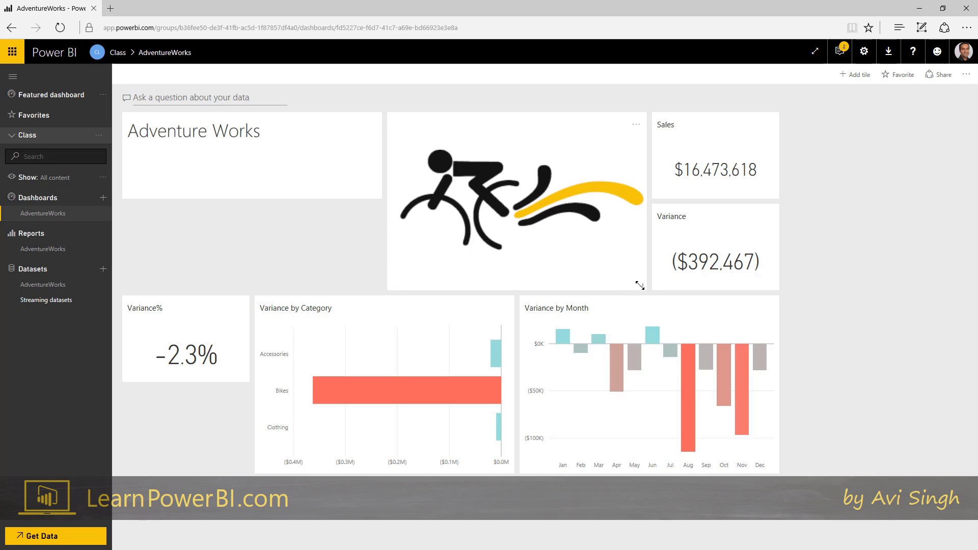
{"action": "left_click_drag", "start_coordinate": [640, 286], "coordinate": [485, 197]}
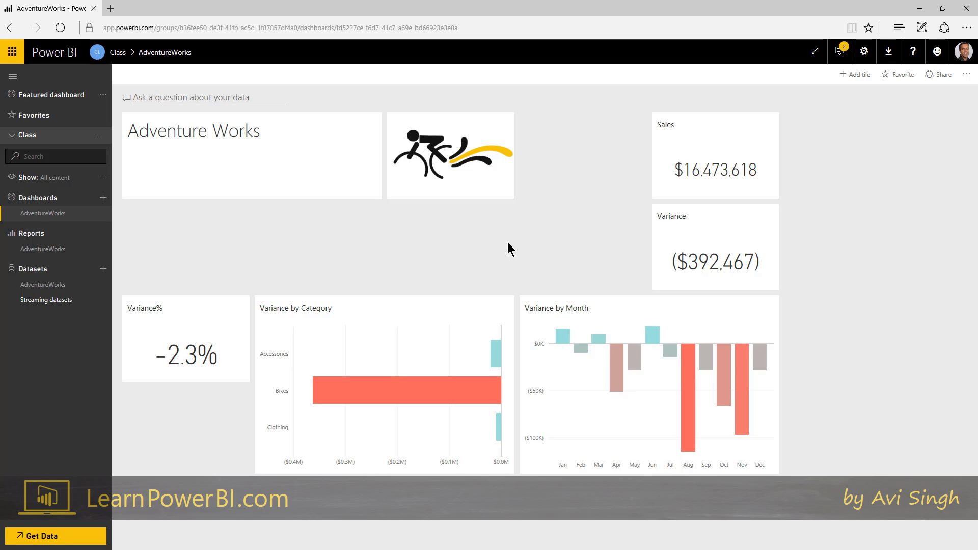
Step: Line up the Sales, Variance and Variance% tiles in a row, with narrower variance charts side by side below
{"action": "left_click_drag", "start_coordinate": [699, 120], "coordinate": [153, 218]}
{"action": "left_click_drag", "start_coordinate": [698, 214], "coordinate": [316, 219]}
{"action": "left_click_drag", "start_coordinate": [187, 314], "coordinate": [423, 227]}
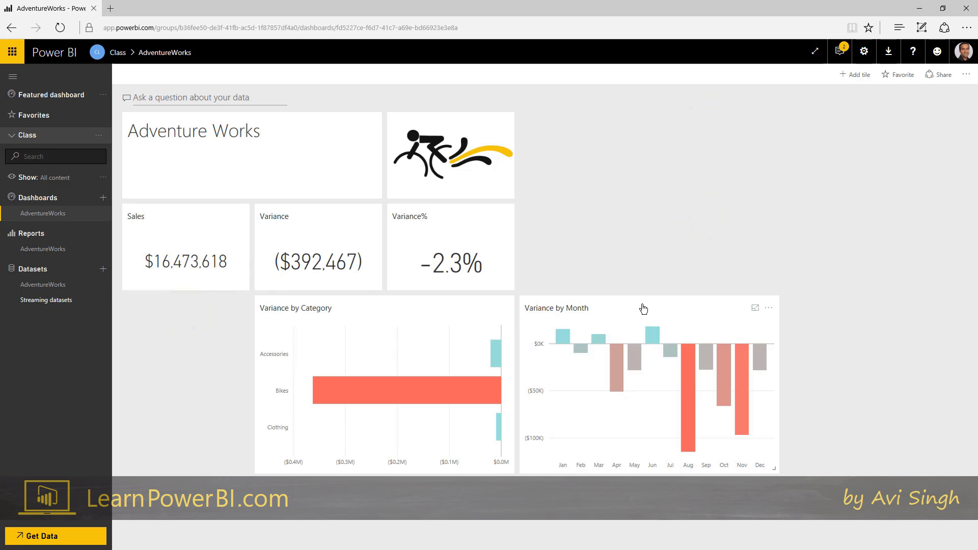
{"action": "left_click_drag", "start_coordinate": [371, 328], "coordinate": [246, 307]}
{"action": "left_click_drag", "start_coordinate": [723, 173], "coordinate": [537, 391]}
{"action": "left_click_drag", "start_coordinate": [647, 473], "coordinate": [499, 475]}
{"action": "left_click", "coordinate": [606, 433]}
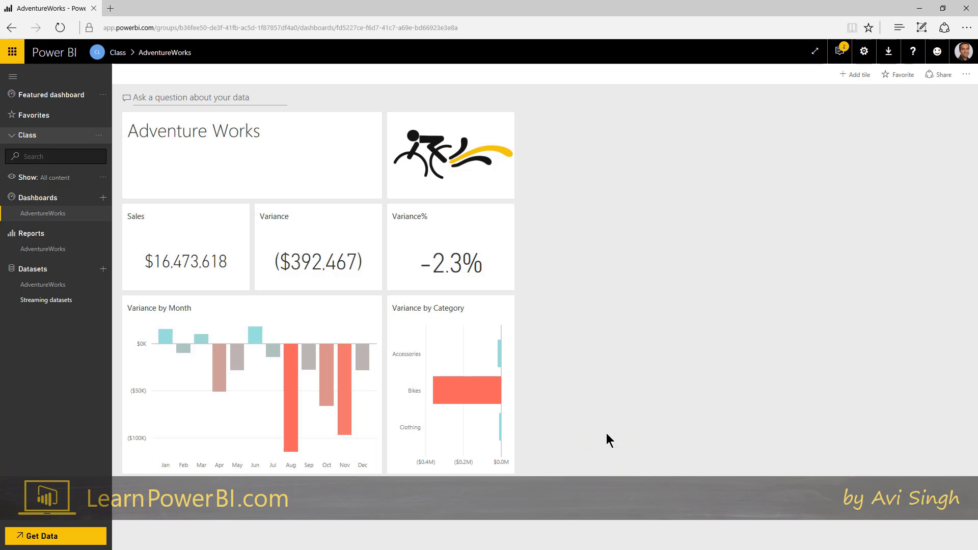
{"action": "left_click", "coordinate": [939, 74]}
{"action": "left_click", "coordinate": [737, 181]}
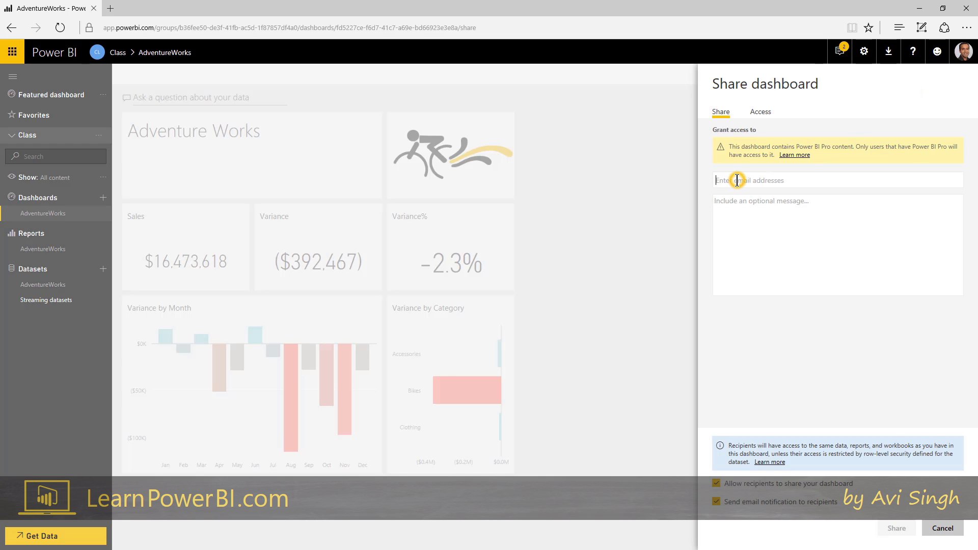
{"action": "type", "text": "john"}
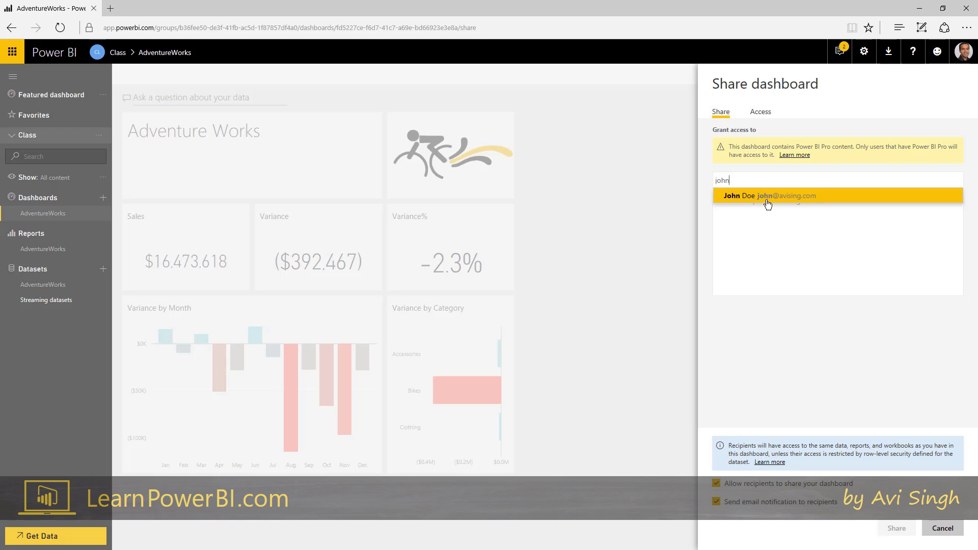
{"action": "left_click", "coordinate": [684, 193]}
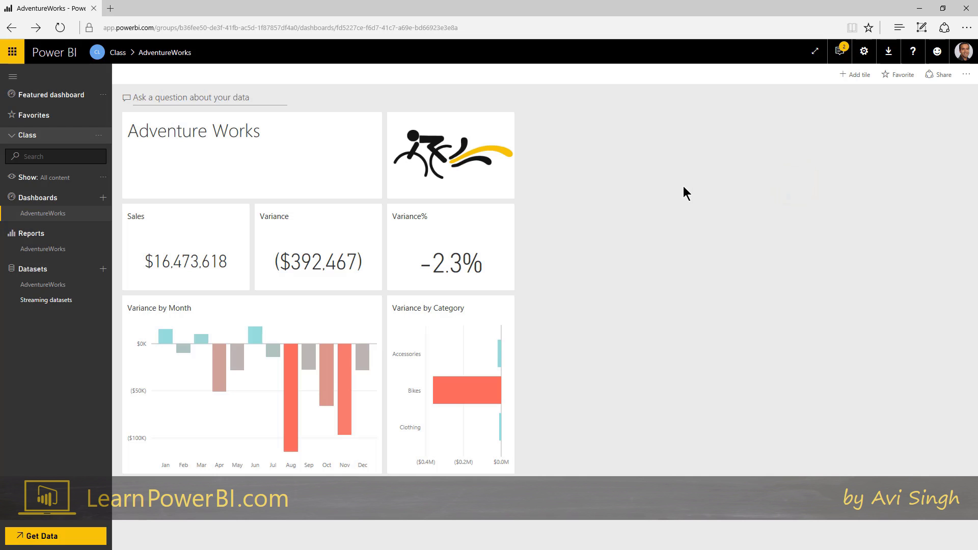
{"action": "mouse_move", "coordinate": [262, 227]}
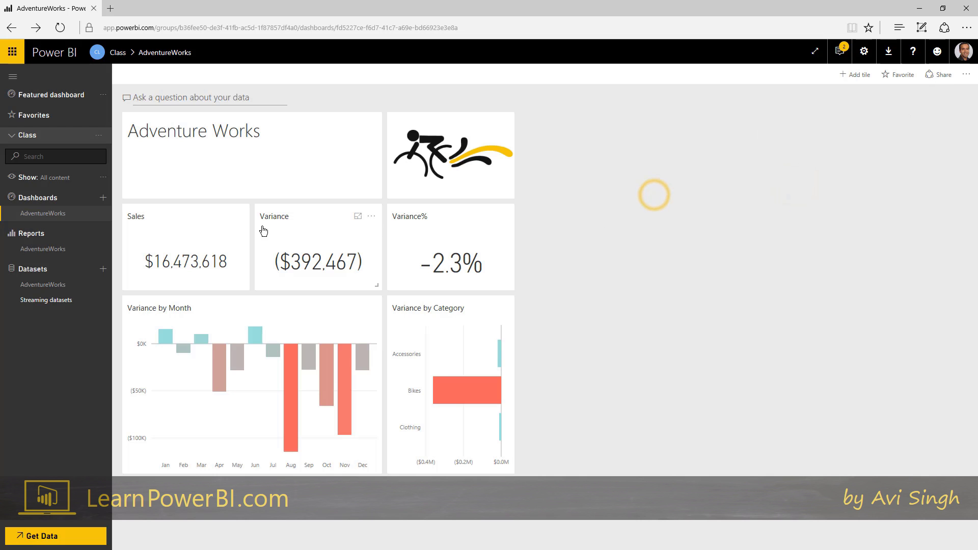